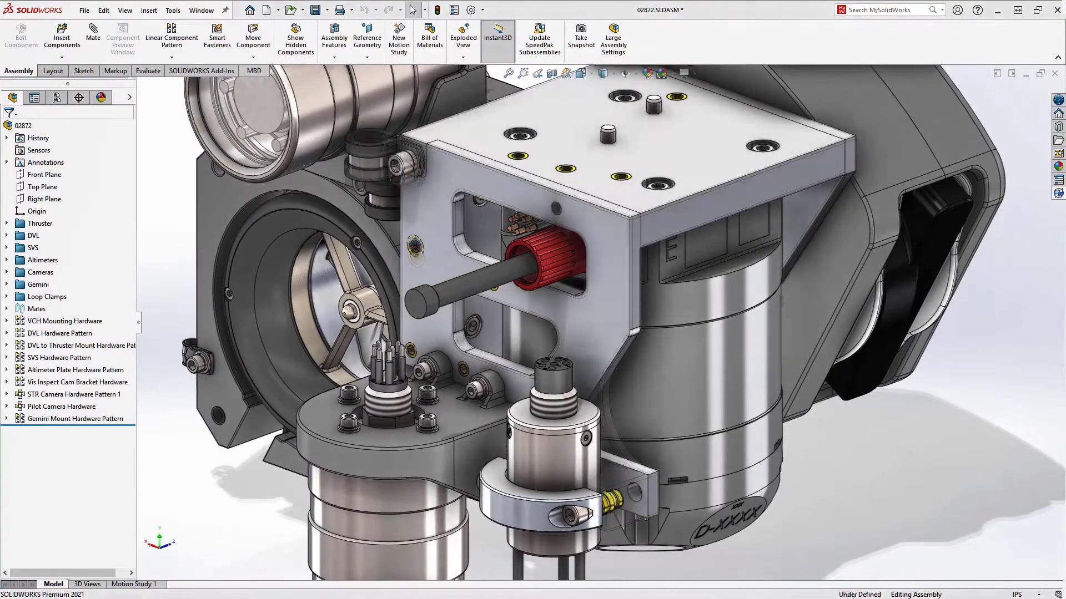
Select the plate's side face to reveal 02445 PLATE inside the DVL subassembly tree.
left_click(728, 195)
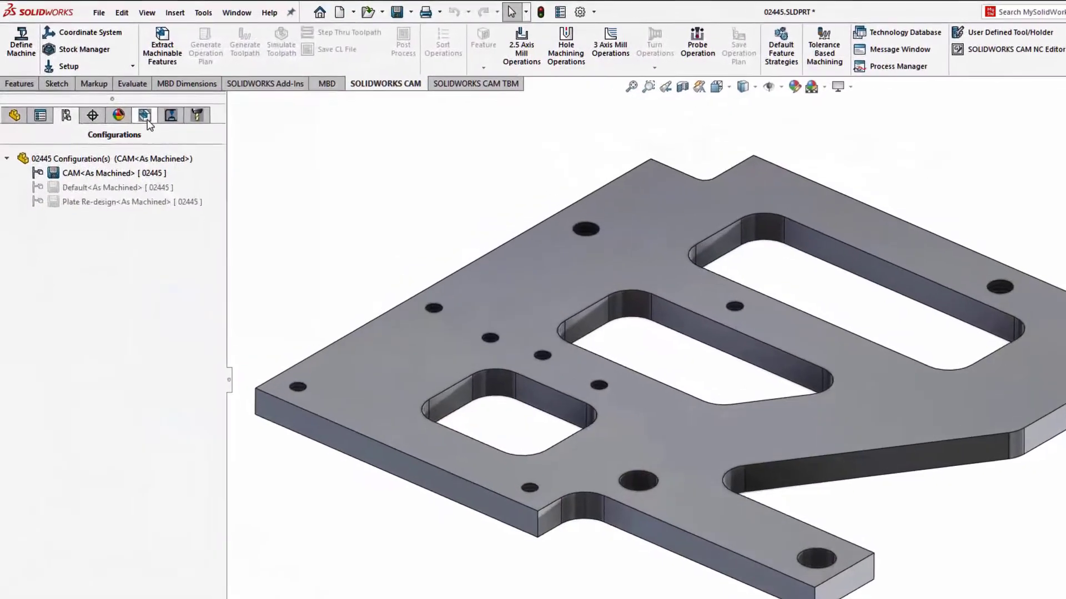
In the plate's Stock Manager, switch the stock type to Pre-defined Bounding Box.
left_click(142, 112)
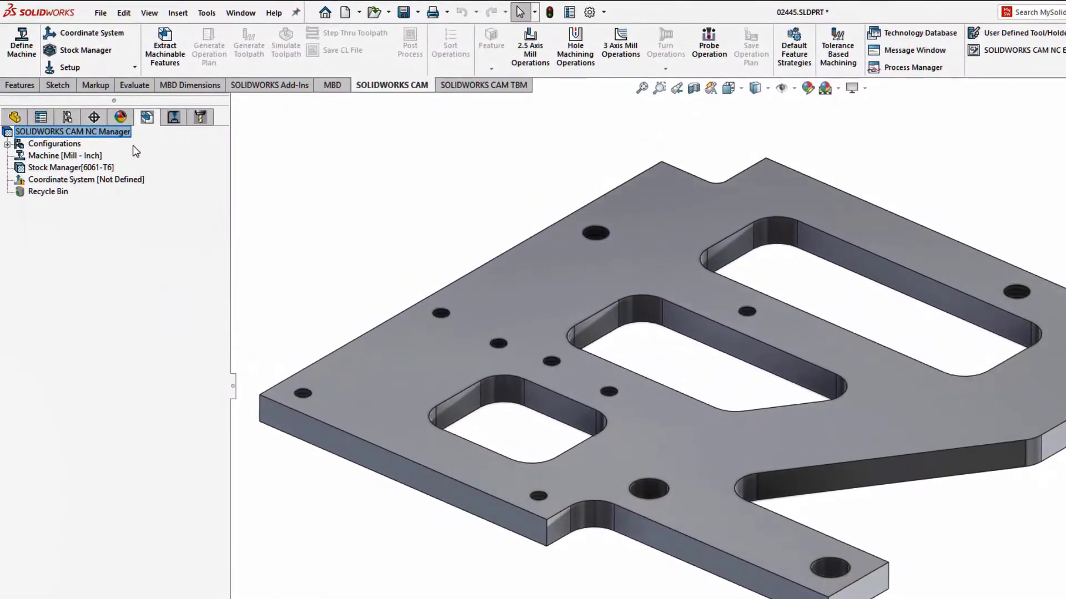
left_click(111, 167)
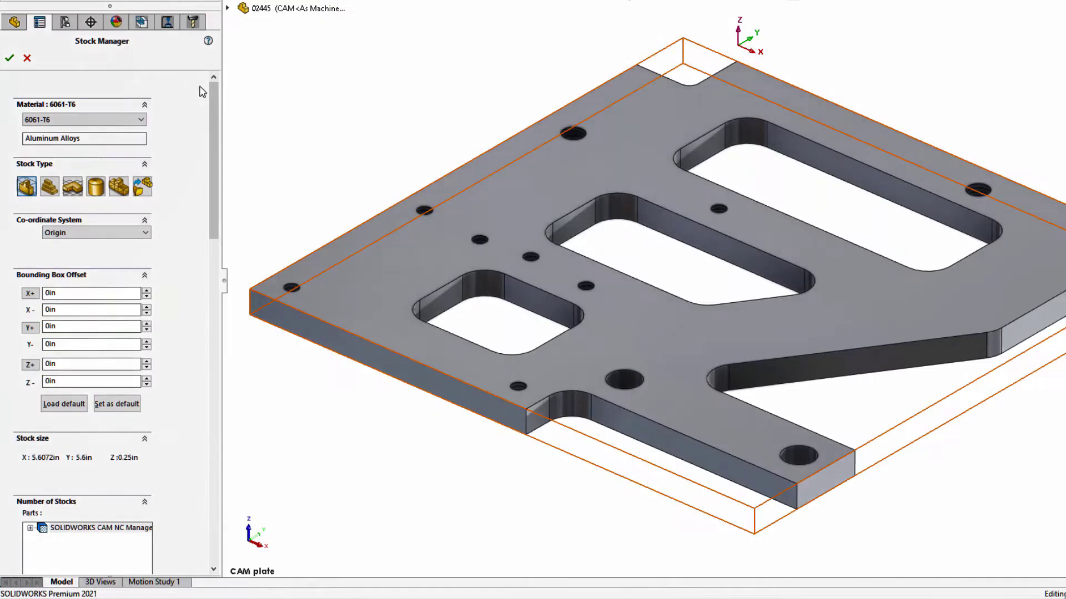
scroll(210, 153, "down", 5)
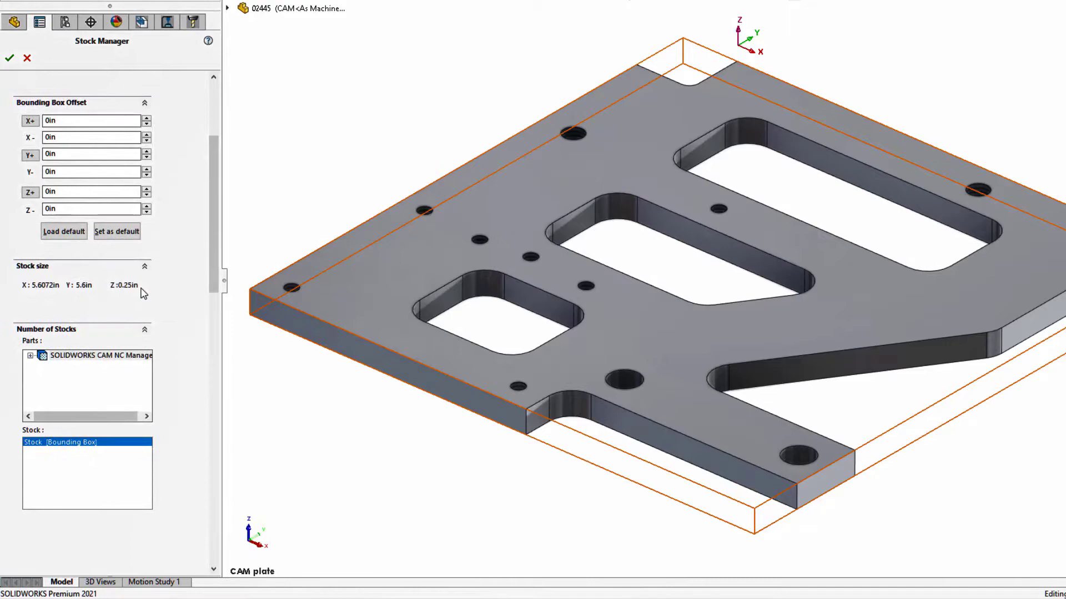
left_click_drag(210, 278, 215, 222)
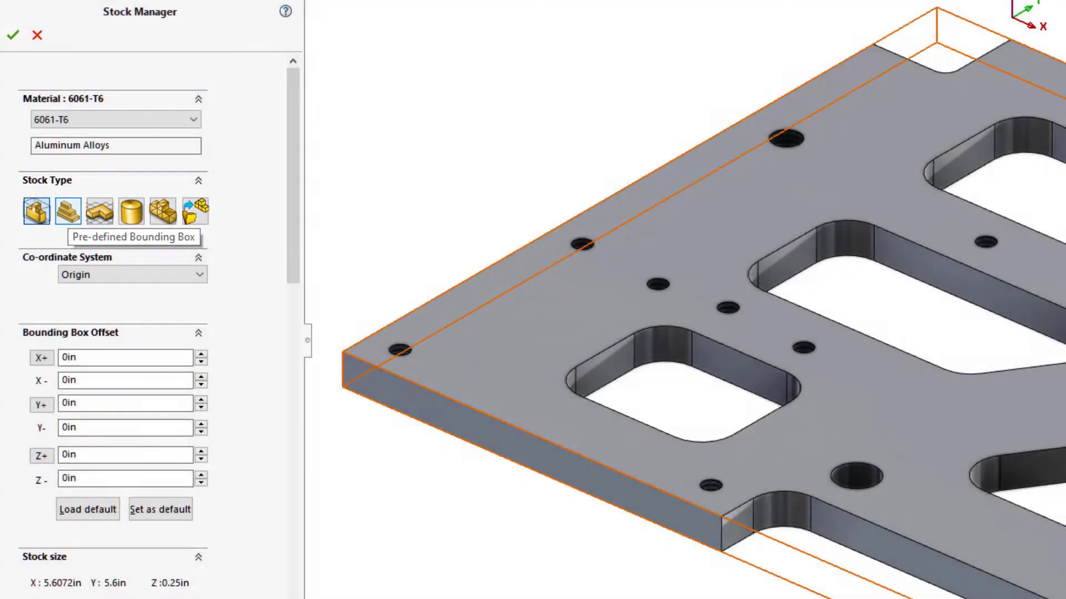
left_click(68, 212)
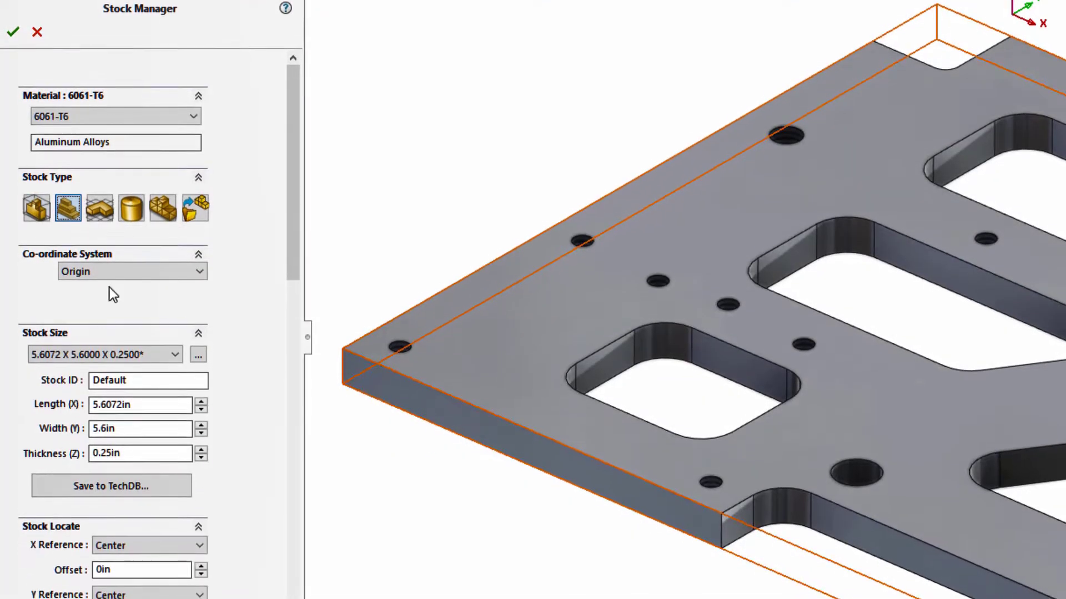
Size the stock block to 6 x 6 x 0.375 in.
left_click_drag(152, 411, 77, 406)
type("6")
key("Tab")
type("6")
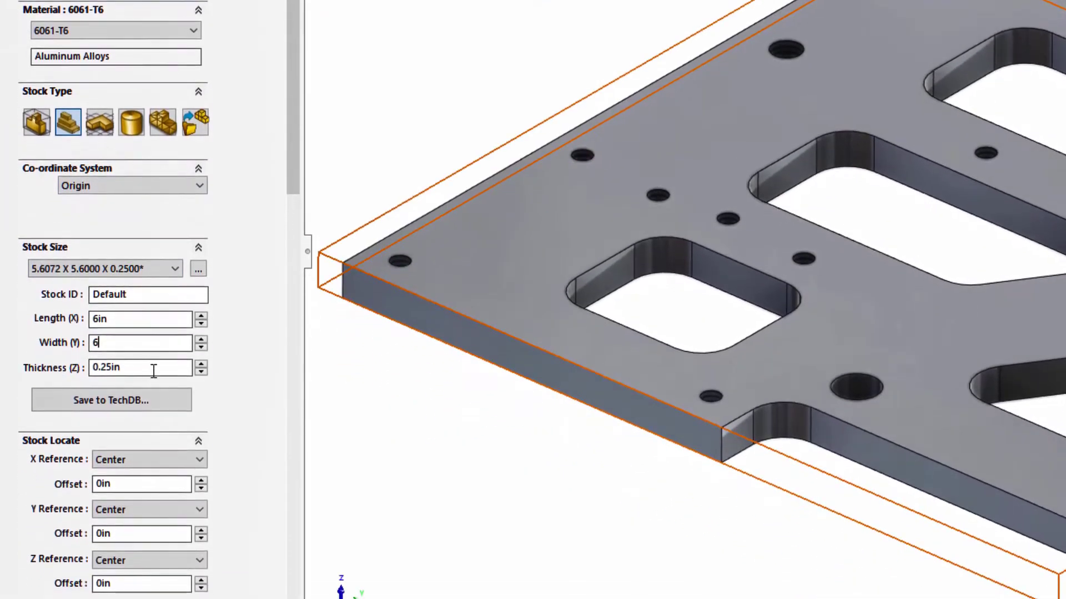
key("Tab")
type("0.3")
key("Tab")
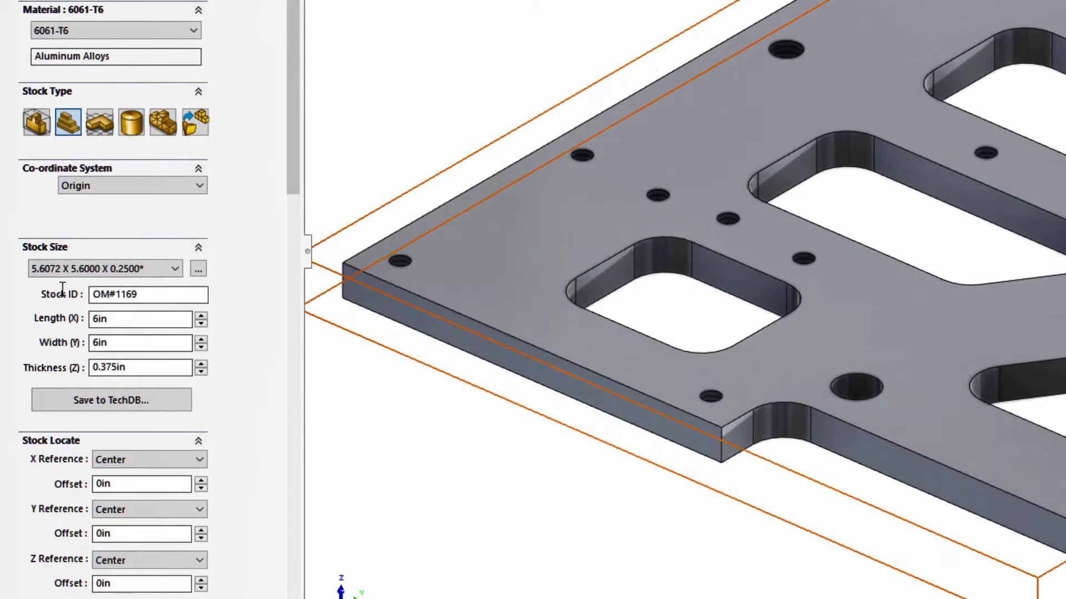
Set the Z reference to Offset from Top and save the Aluminum Alloys stock to TechDB.
left_click(122, 560)
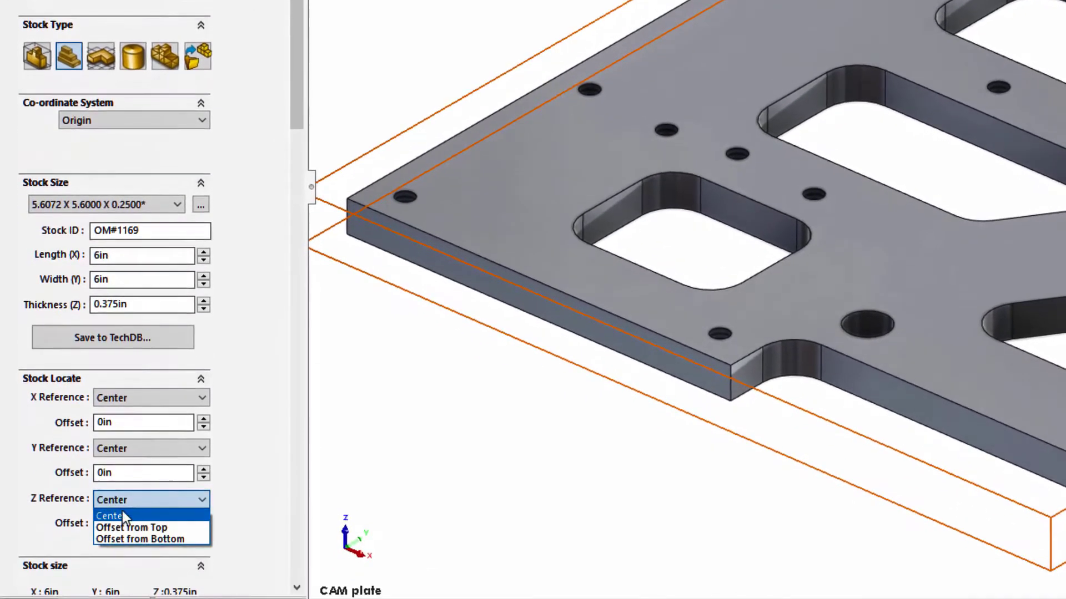
left_click(132, 528)
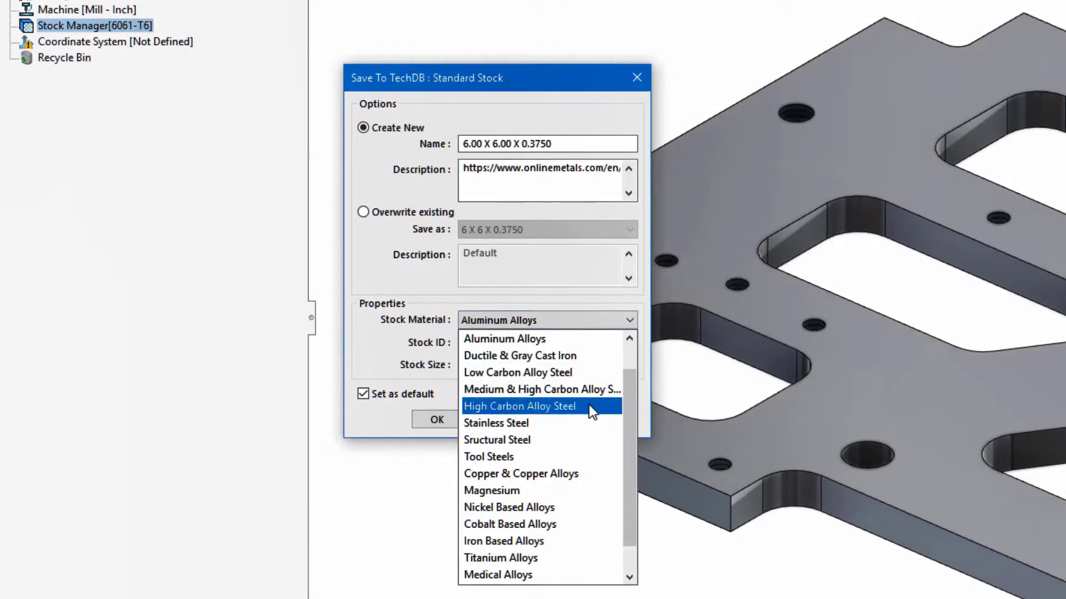
left_click(616, 344)
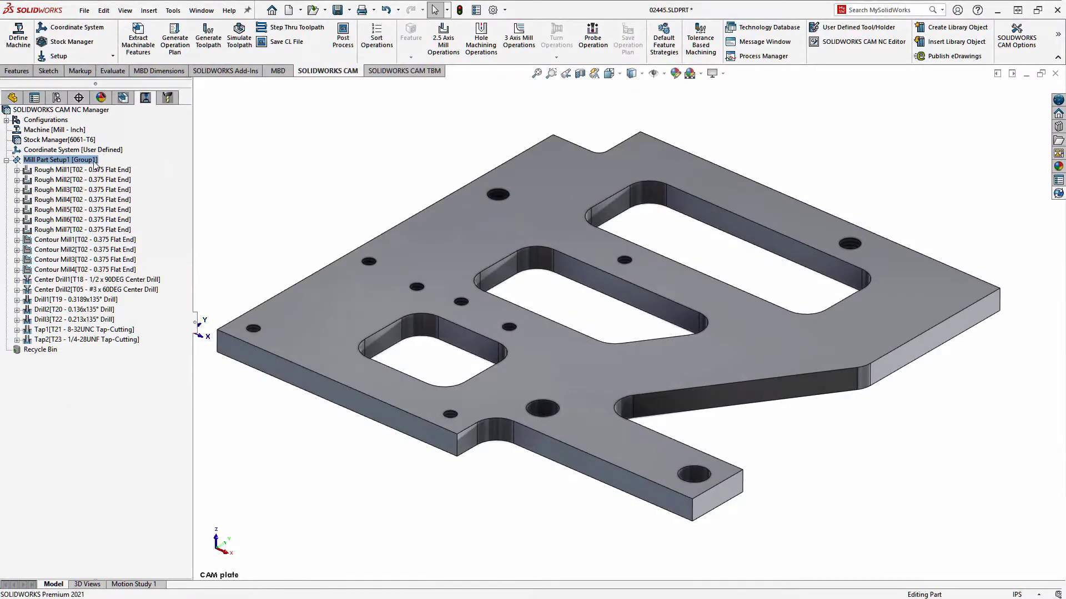
Play Mill Part Setup1's toolpath simulation at increased speed.
right_click(95, 160)
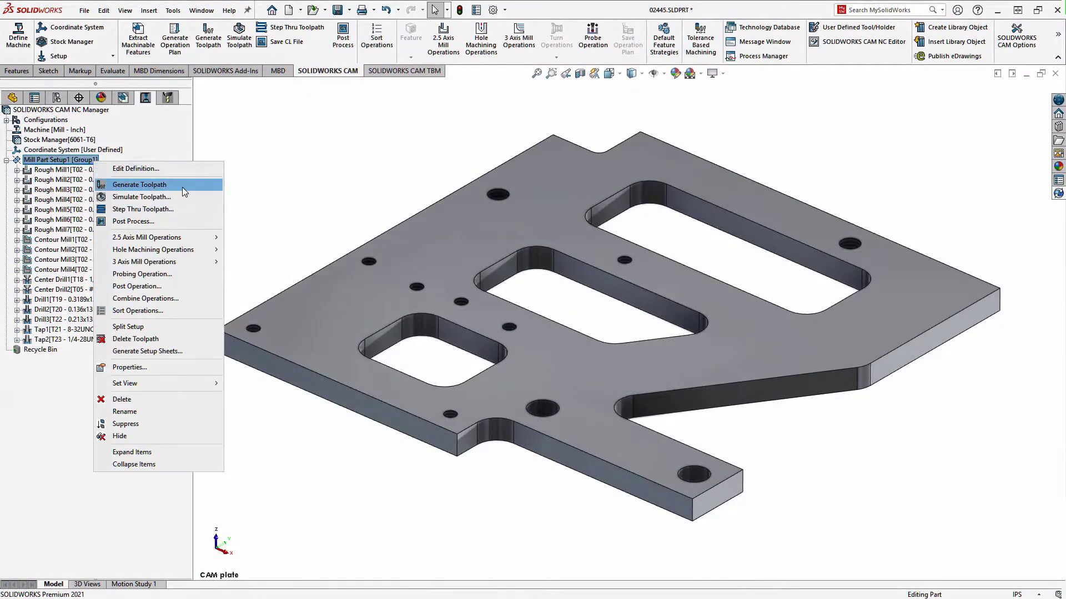
left_click(197, 198)
left_click(72, 195)
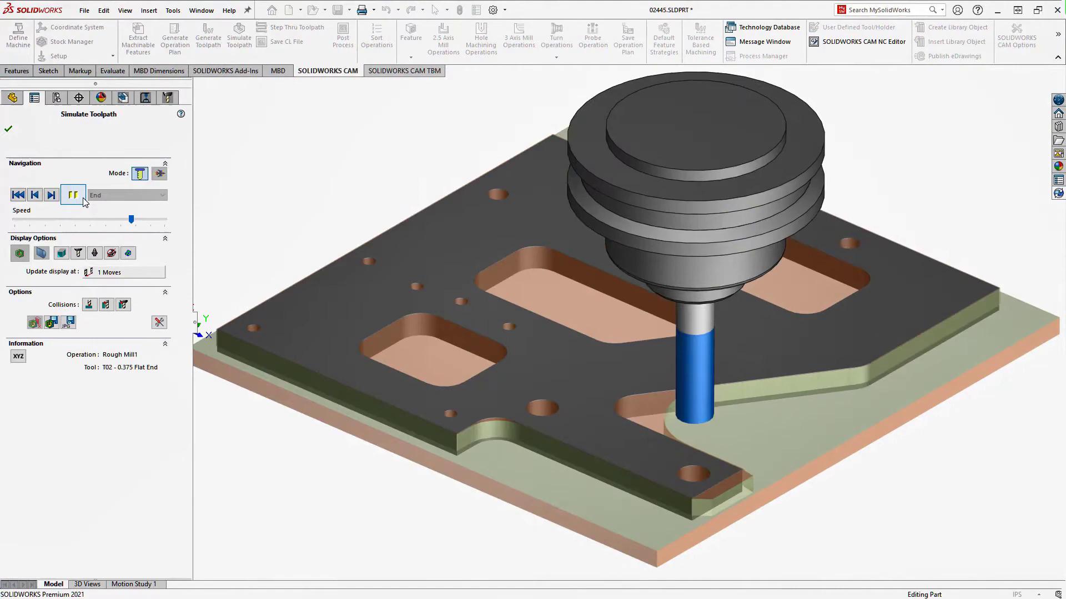
key("Right")
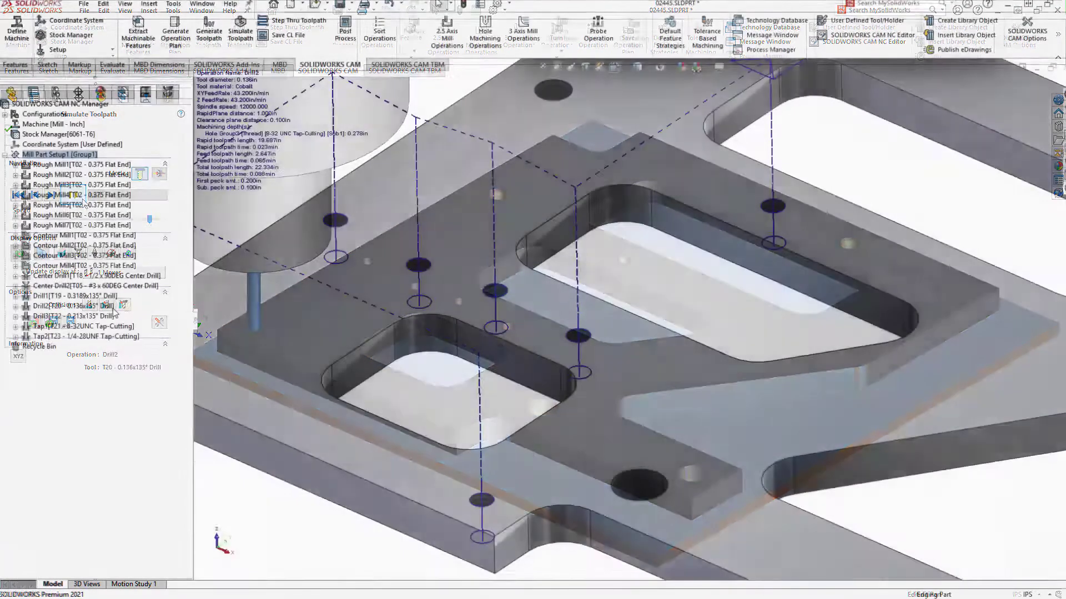
Give Drill2 variable pecking, with both pecks (125, 60) as % of tool diameter.
right_click(106, 306)
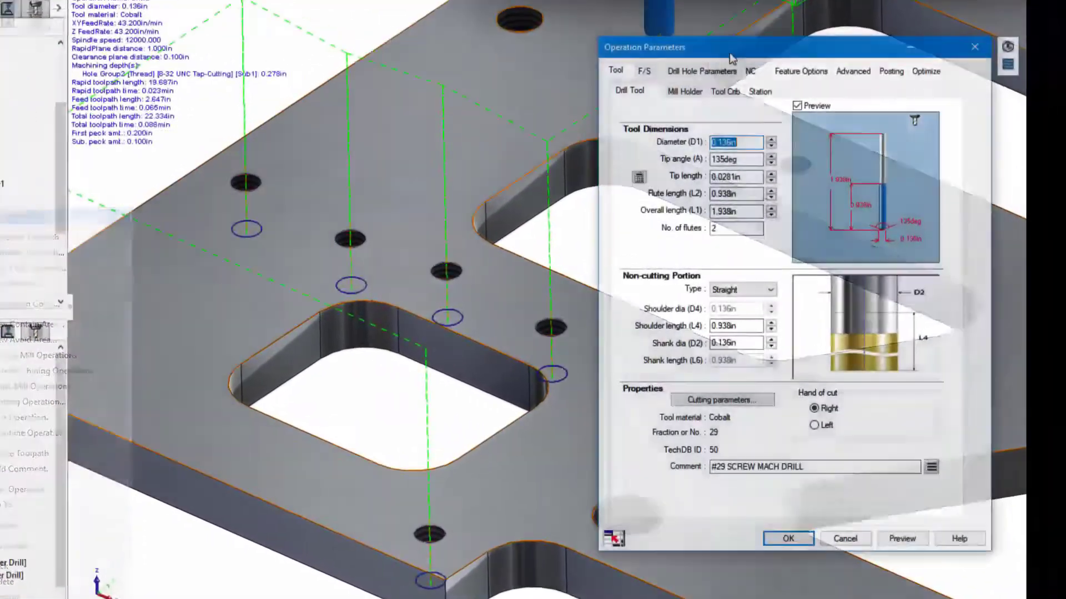
left_click(690, 68)
left_click(709, 92)
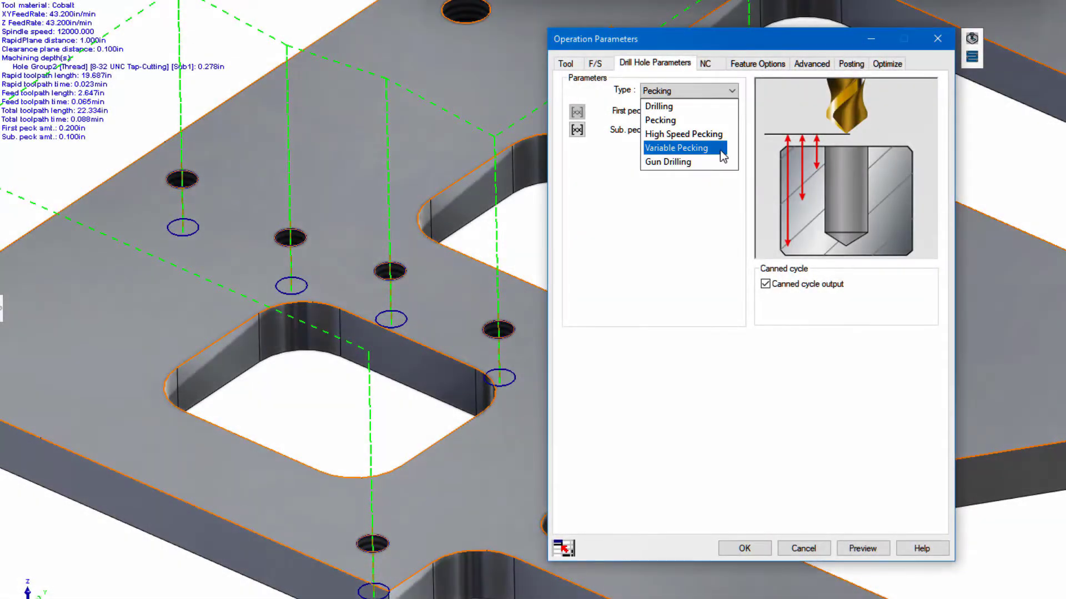
left_click(720, 150)
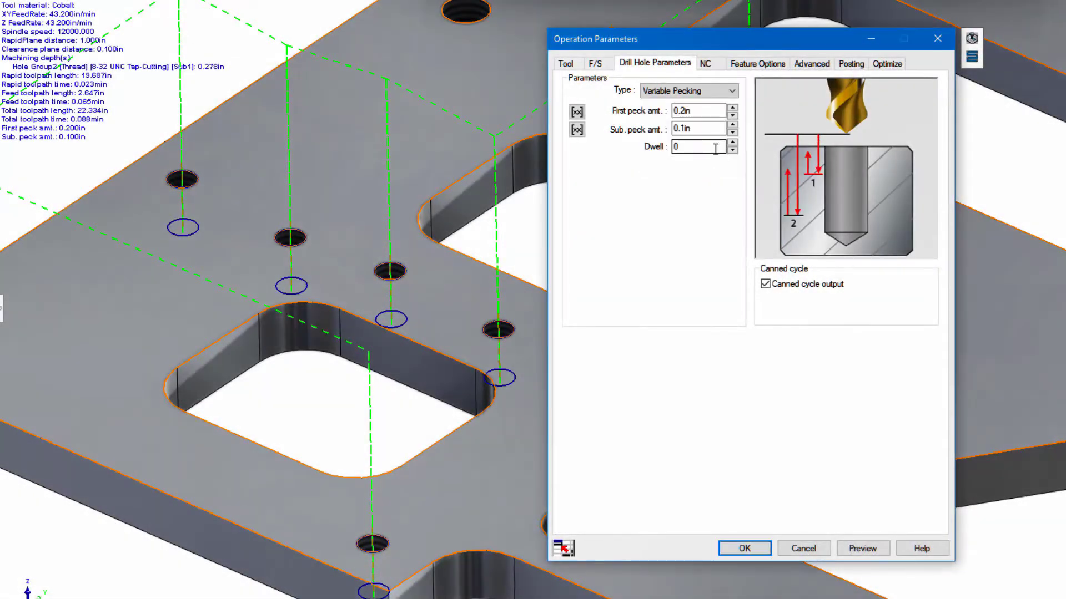
left_click(576, 111)
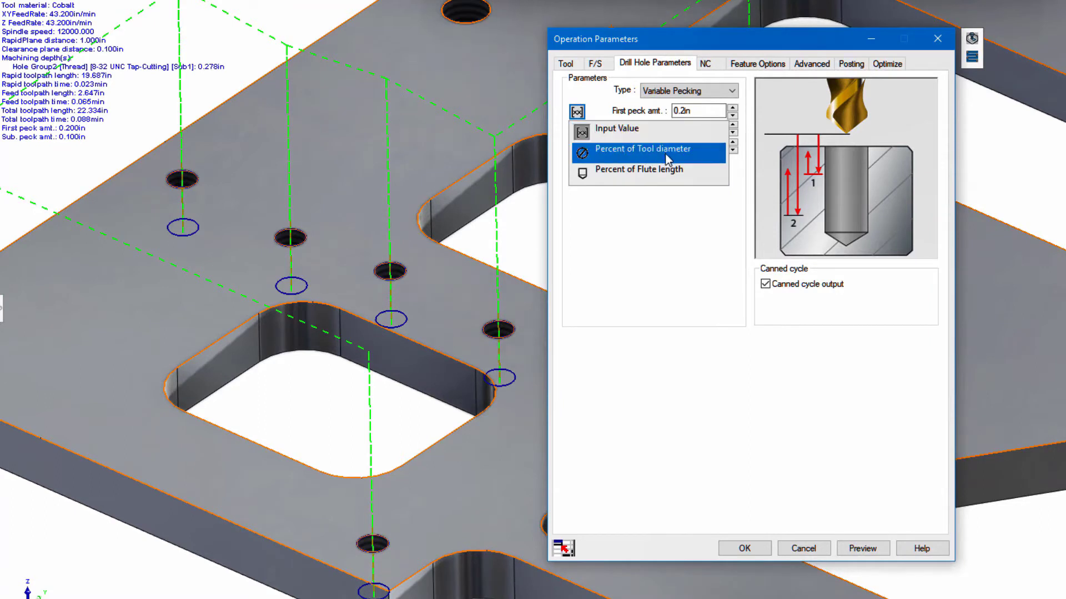
left_click(694, 149)
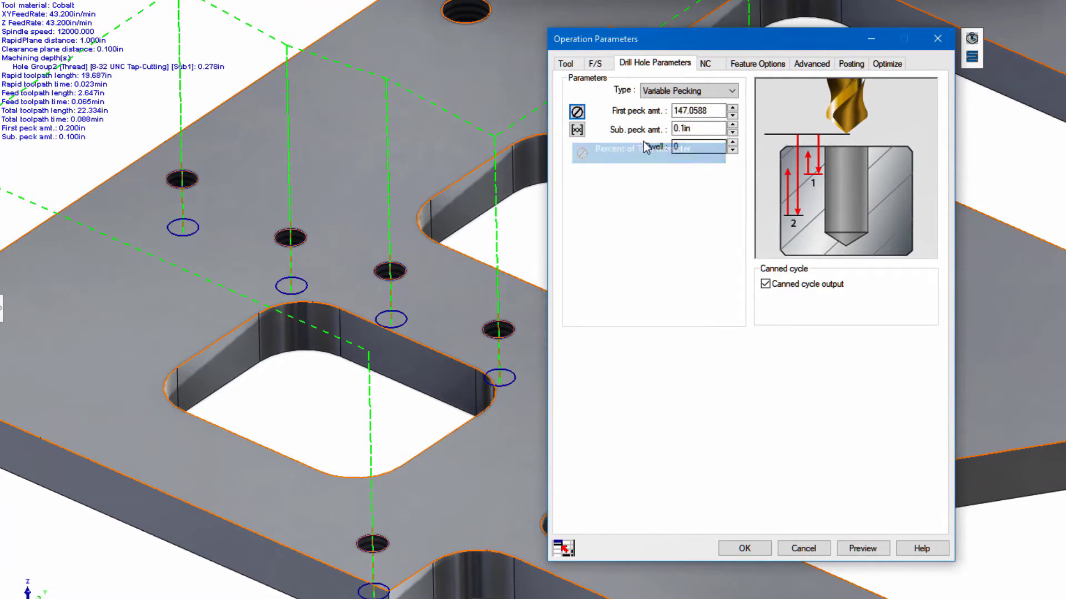
left_click(577, 130)
left_click(700, 167)
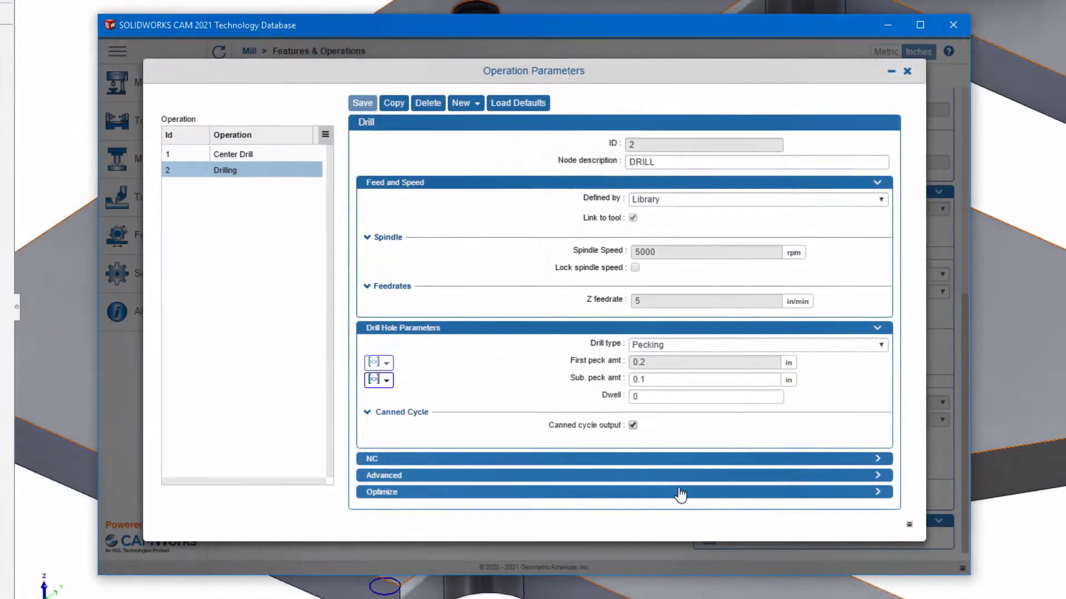
Set the TechDB drilling entry to Variable Pecking, pecks 150 and 25 % of tool diameter.
left_click(880, 344)
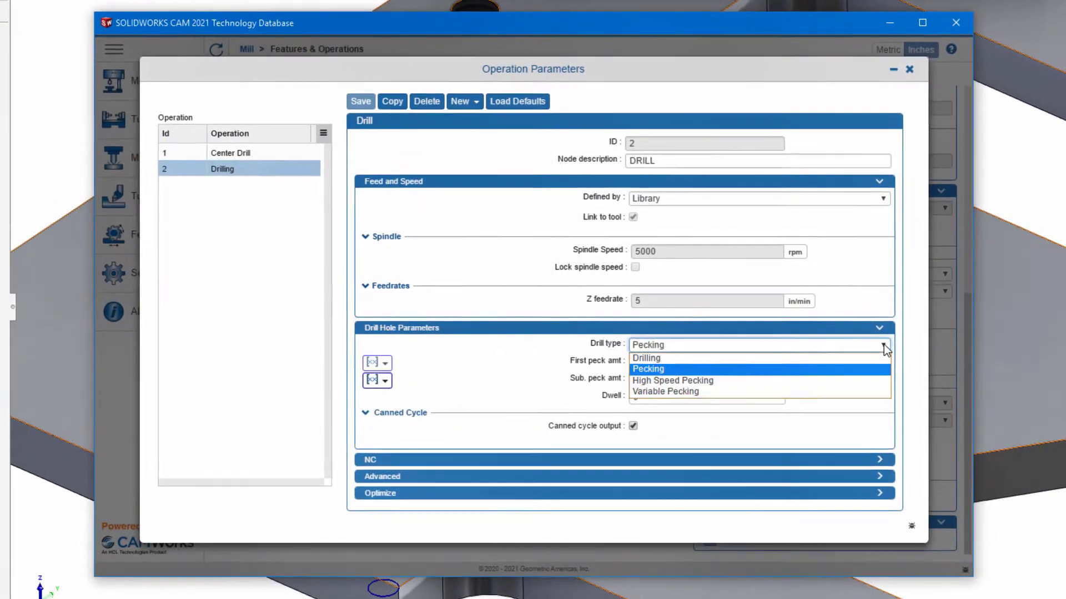
left_click(870, 392)
left_click(374, 363)
left_click(398, 394)
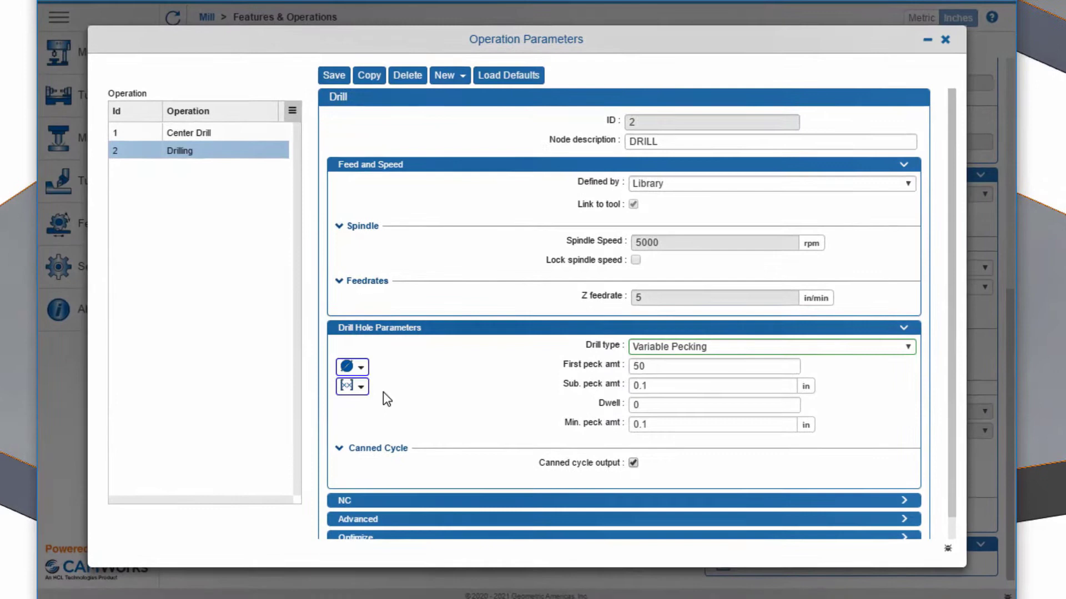
left_click(373, 380)
left_click(440, 423)
left_click(644, 367)
type("150")
key("Tab")
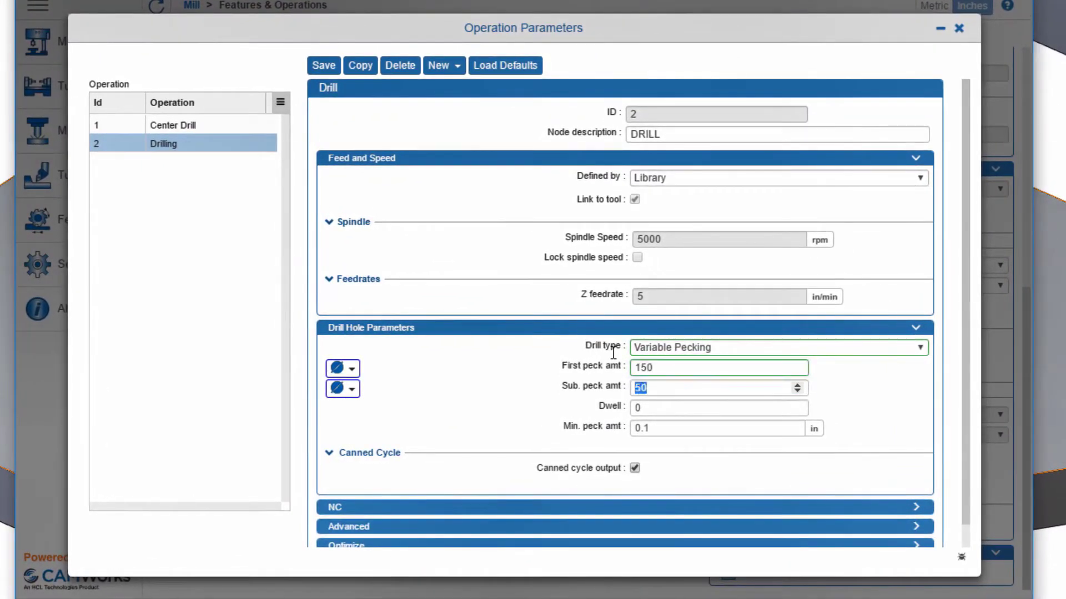
type("25")
key("Tab")
key("Tab")
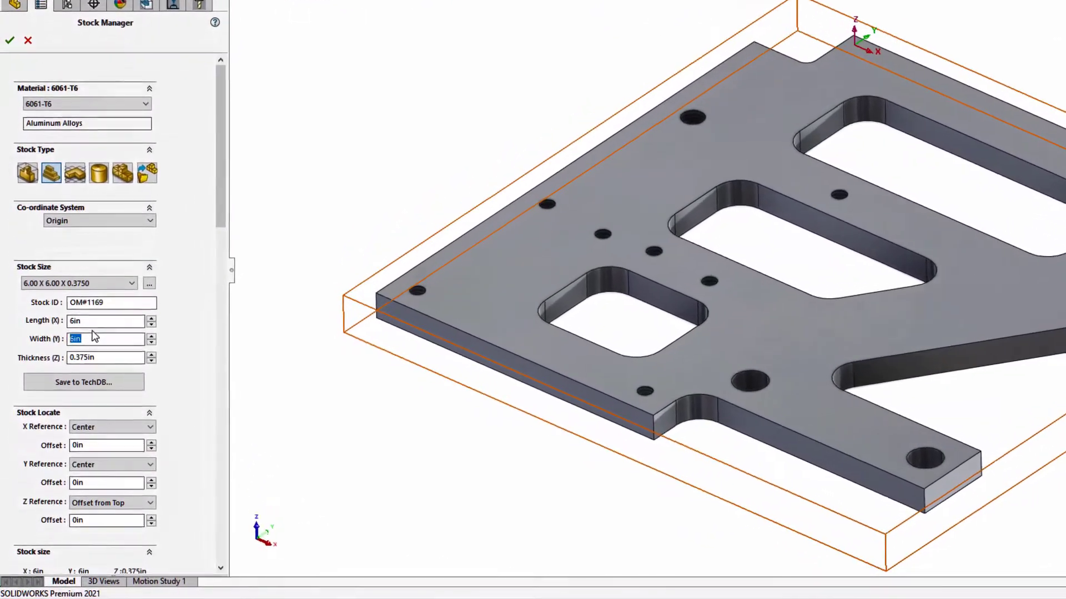
Change stock Width (Y) to 8 in and Stock ID to OM#21081, then accept.
type("8")
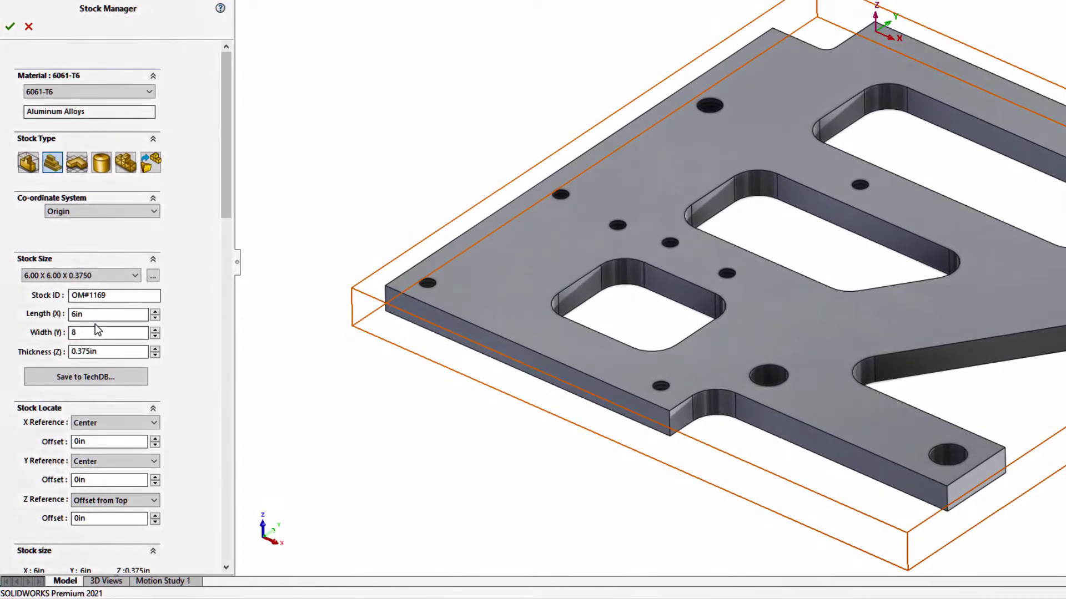
double_click(93, 294)
type("21081")
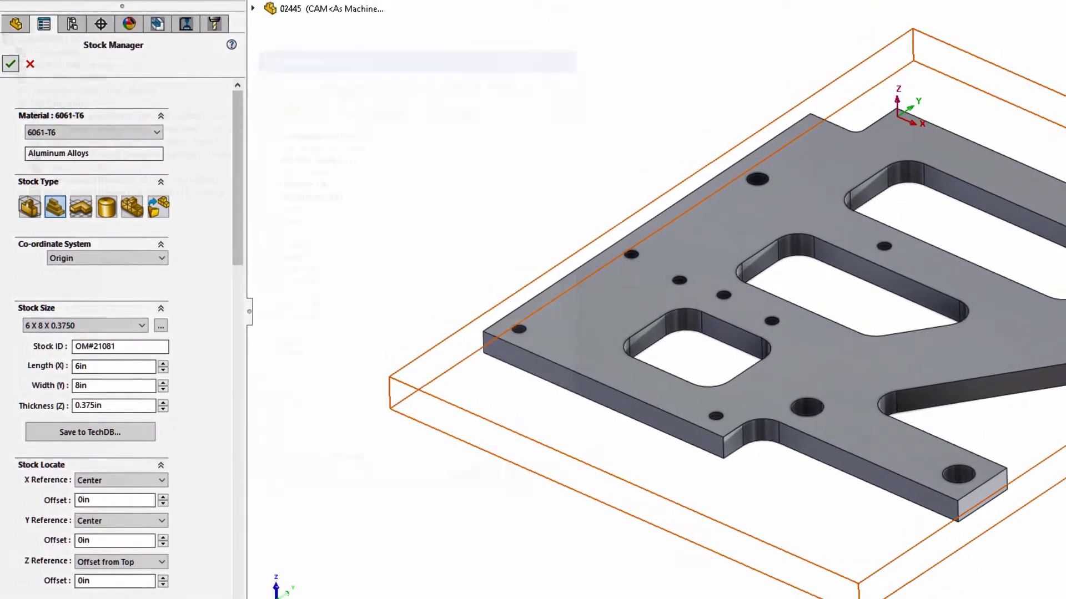
key("Return")
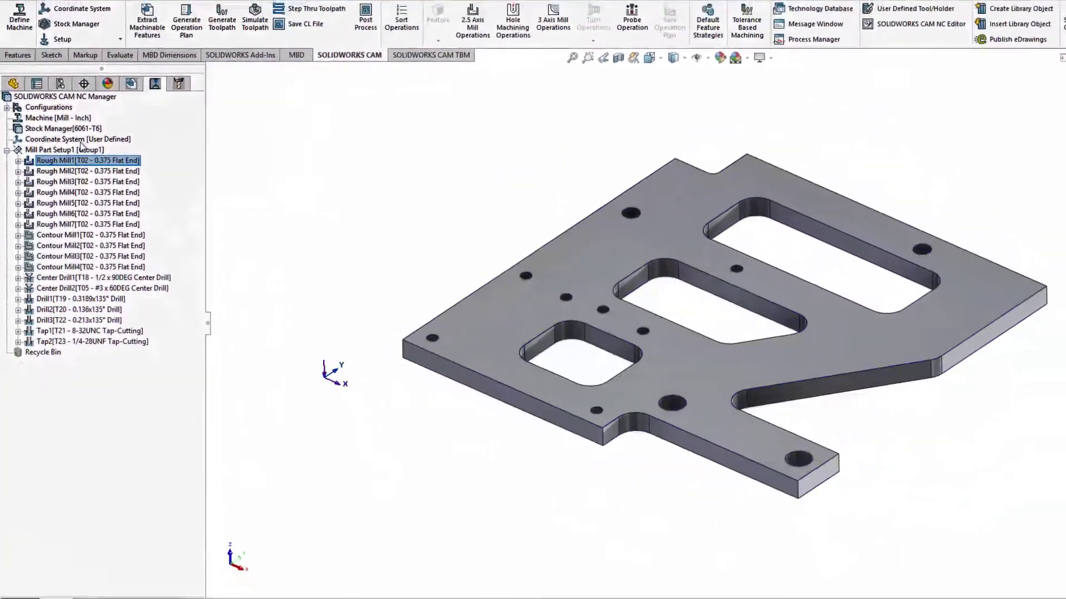
Make the stock an 8 in diameter cylinder with 0.05 and 0.125 in offsets.
double_click(74, 140)
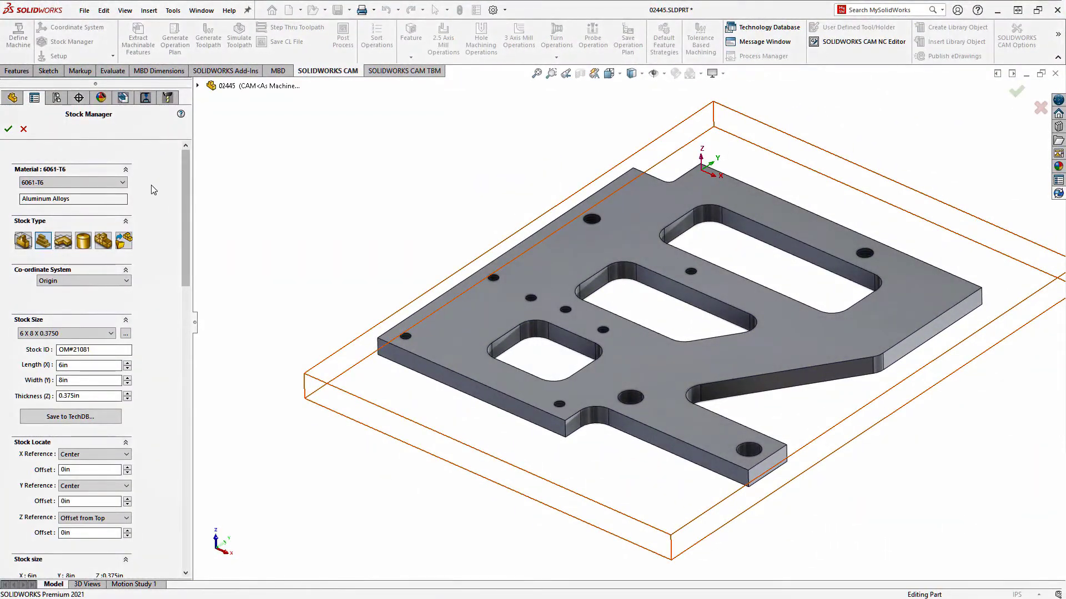
left_click(86, 246)
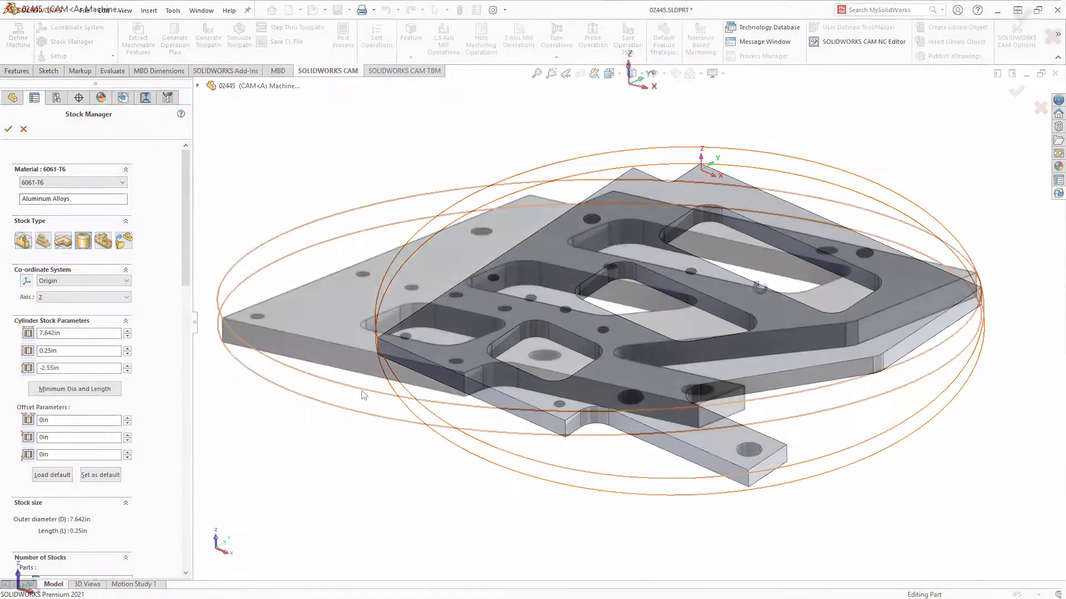
scroll(772, 320, "down", 3)
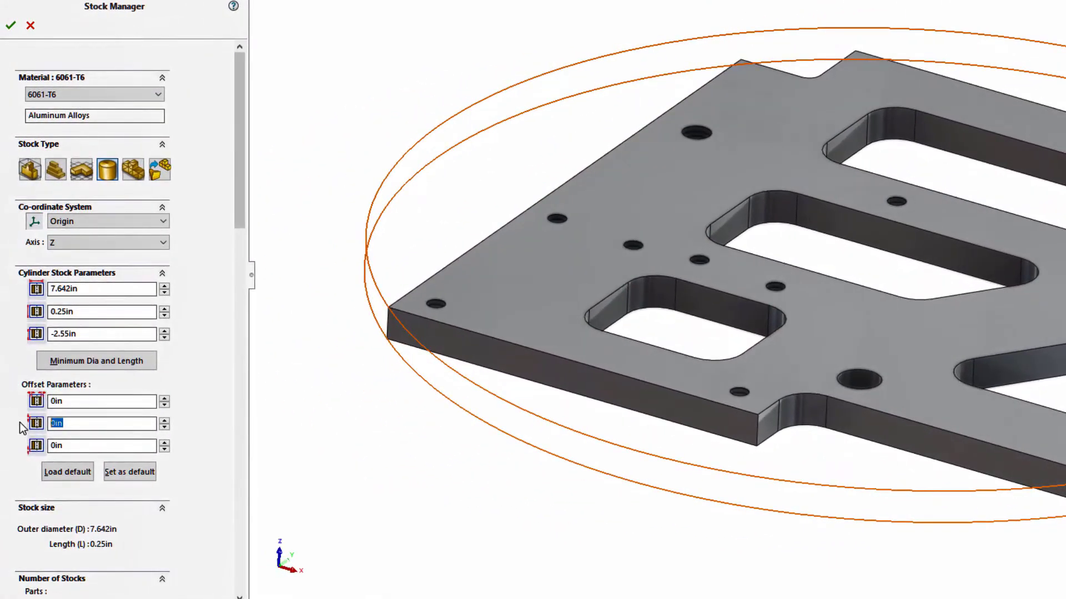
type("0.05")
key("Tab")
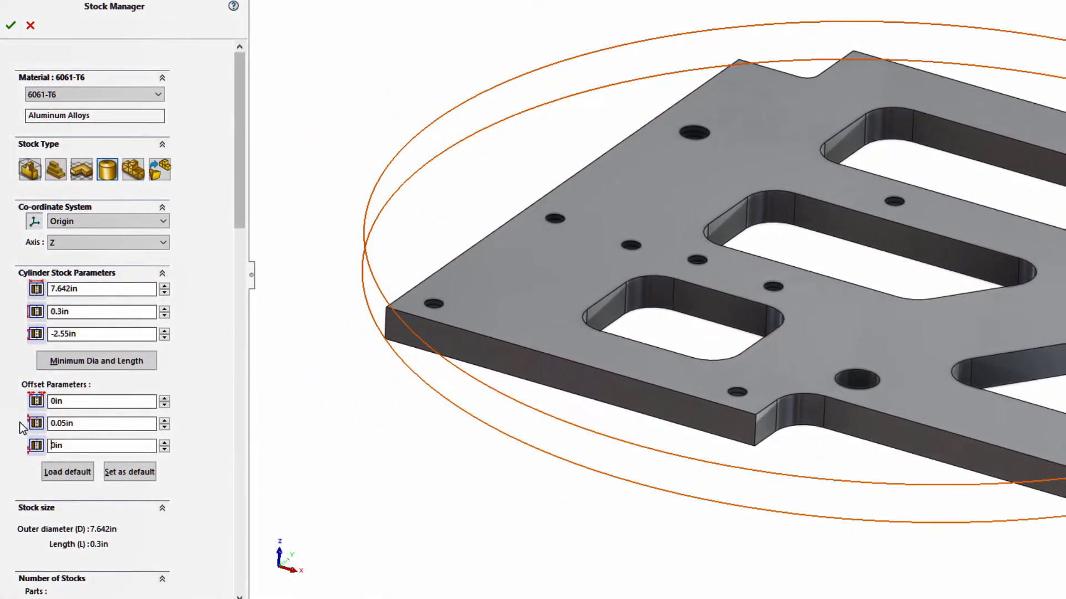
type(".125")
key("Tab")
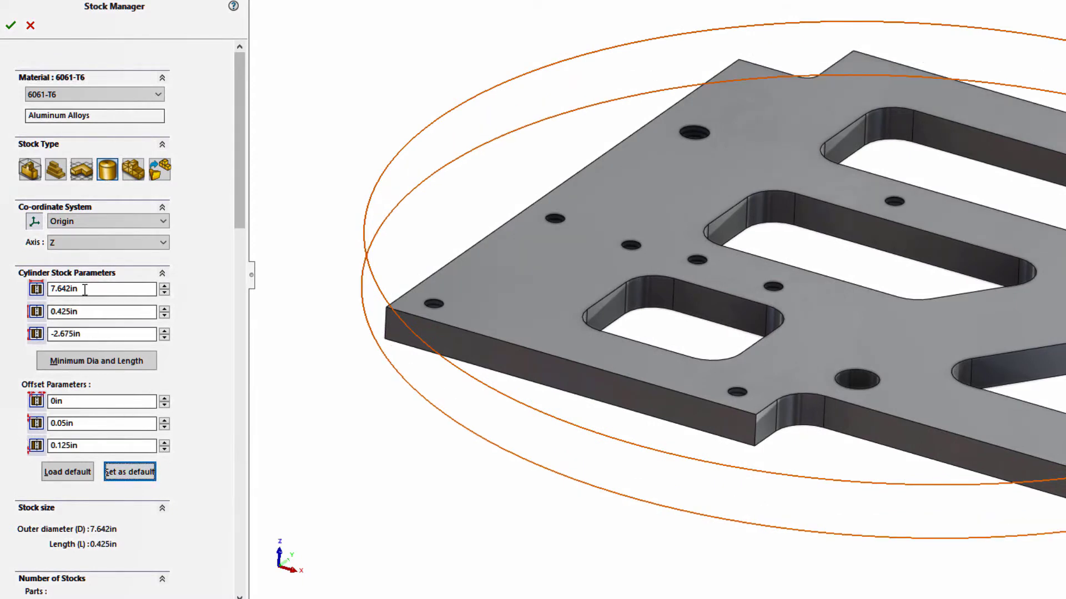
type("8")
key("Return")
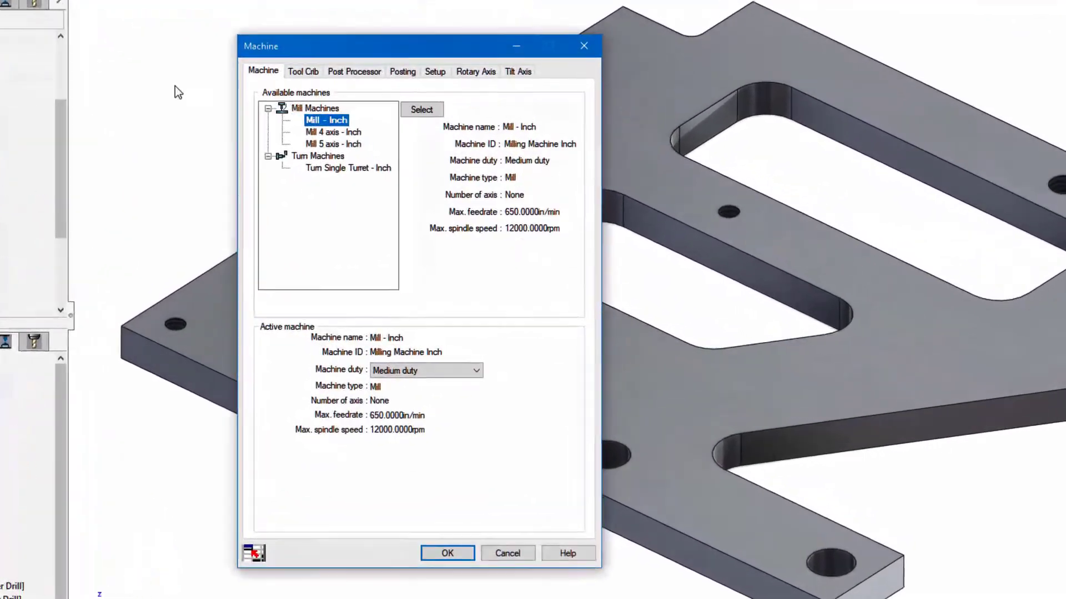
Show the machine's Post Processor page and select the active and available path fields.
left_click(361, 73)
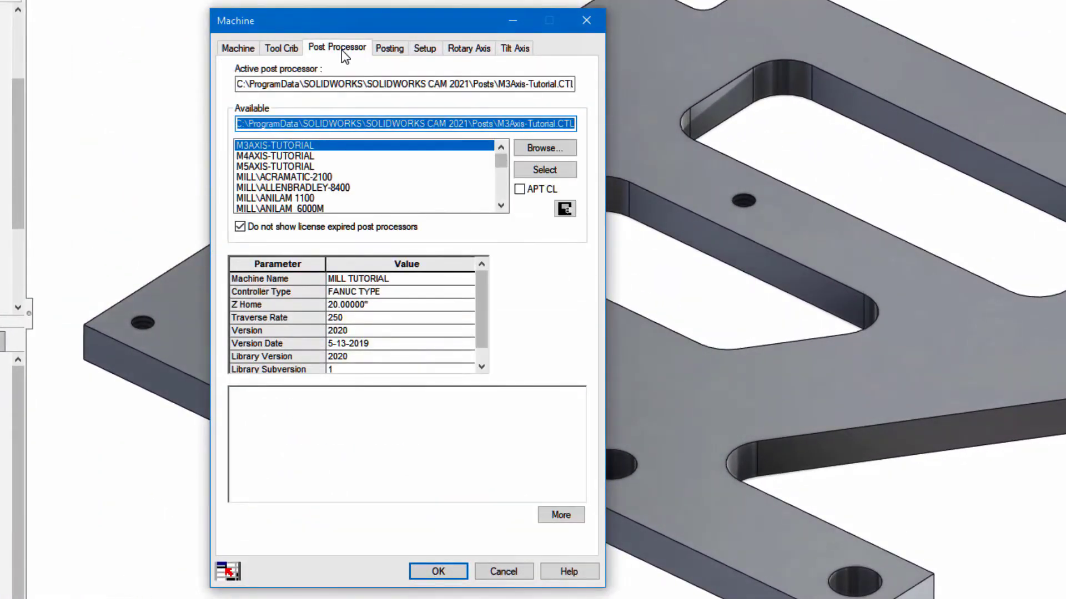
left_click(330, 84)
left_click(333, 124)
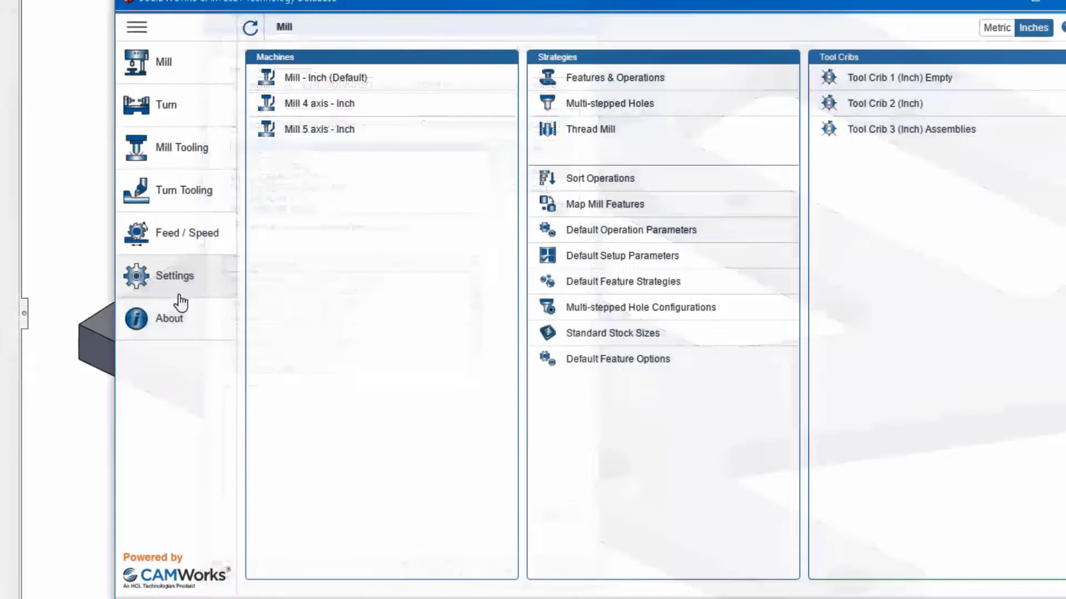
Go to the Technology Database Settings page, which shows the Posts folder path.
left_click(180, 296)
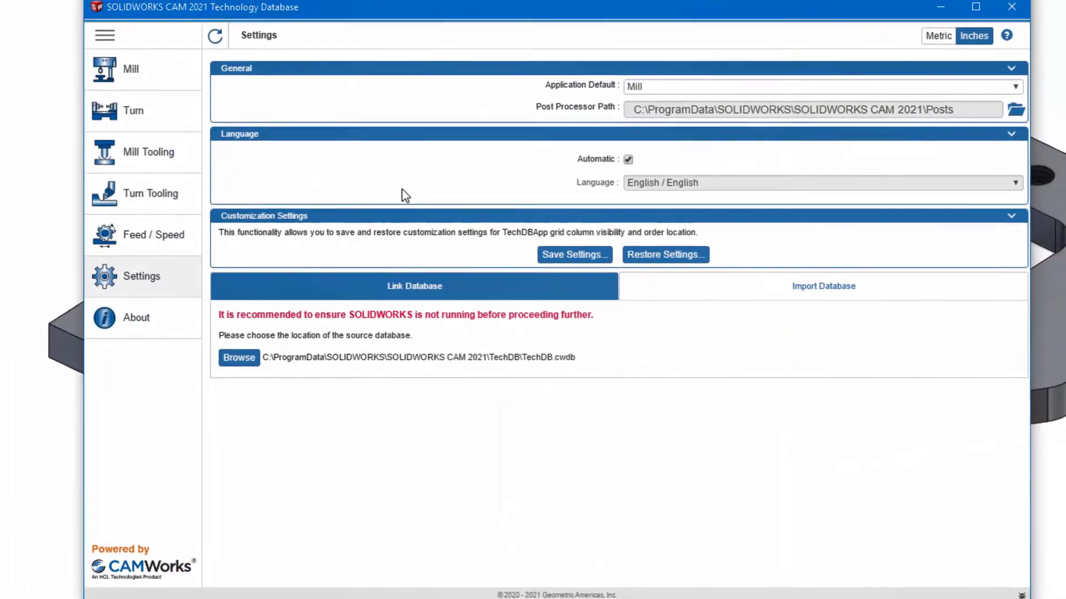